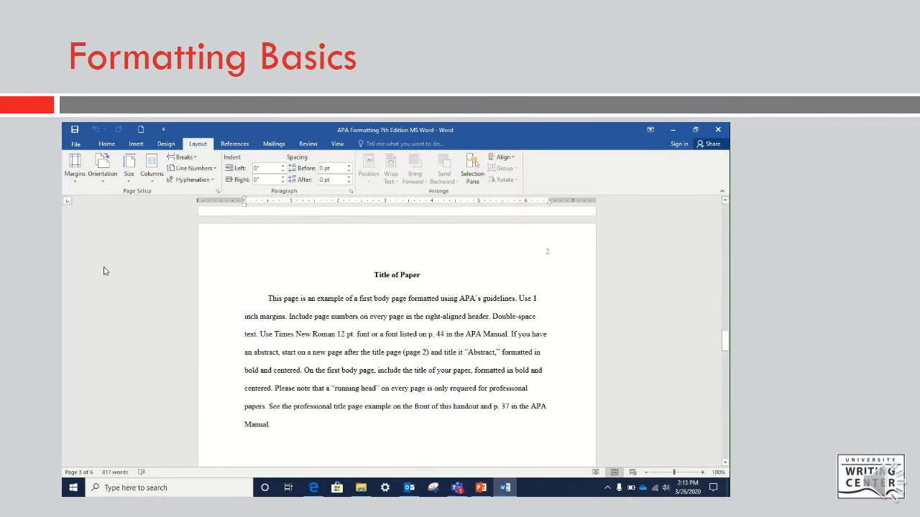
- Apply the Normal margin preset, with 1-inch margins on all sides, to the paper
left_click(75, 182)
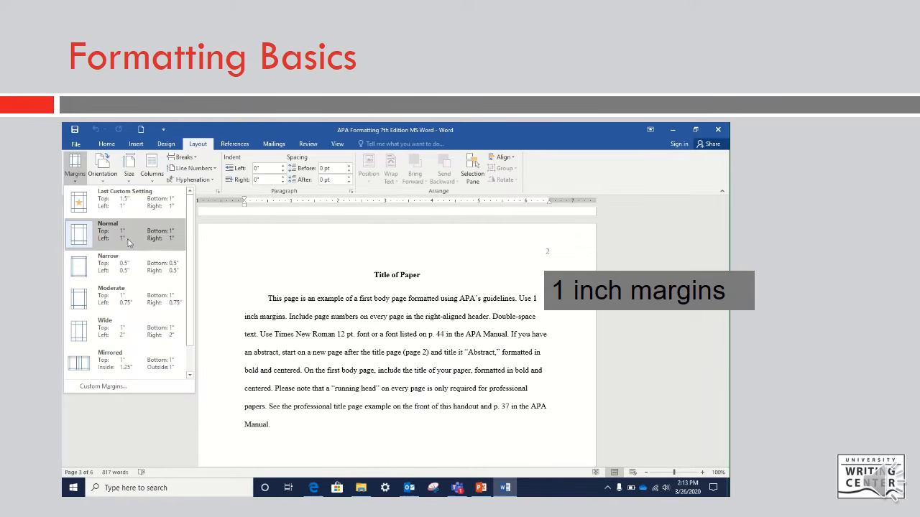
left_click(164, 243)
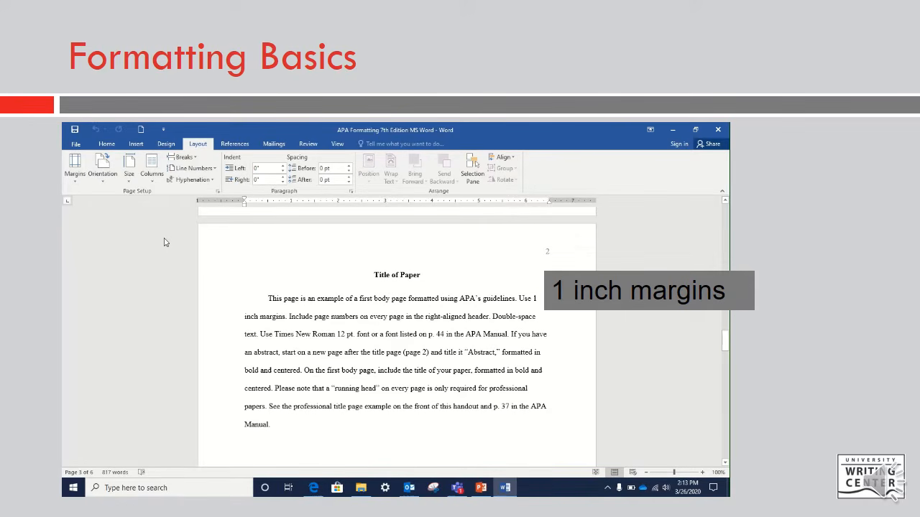
- Format the paper's title and first body paragraph in Times New Roman at 12 pt
left_click(107, 144)
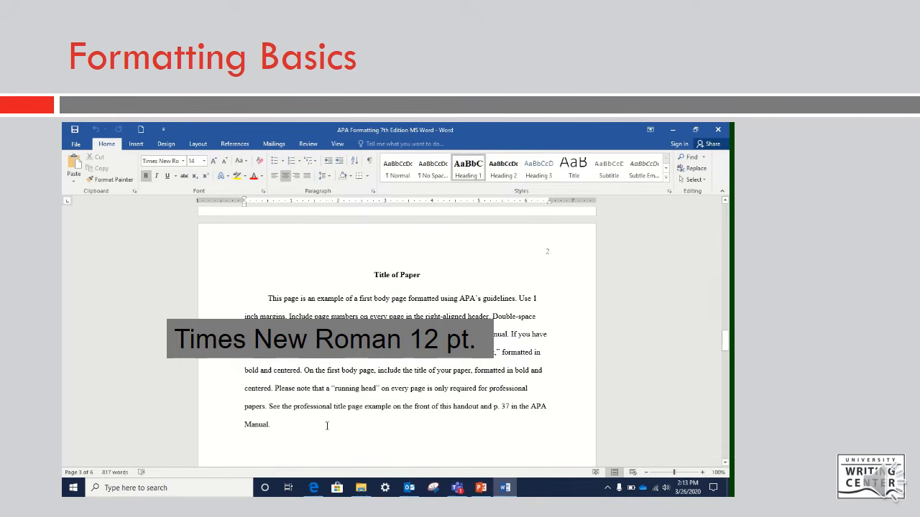
left_click_drag(327, 426, 203, 247)
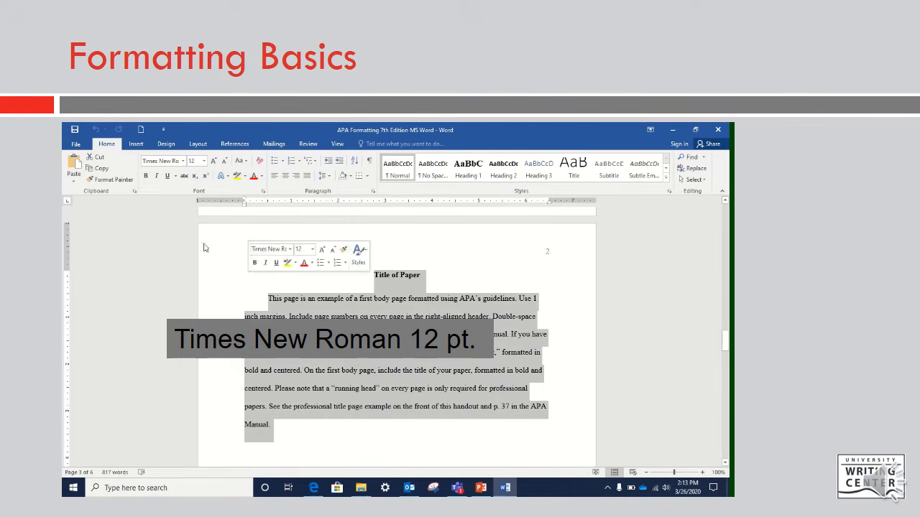
left_click(182, 161)
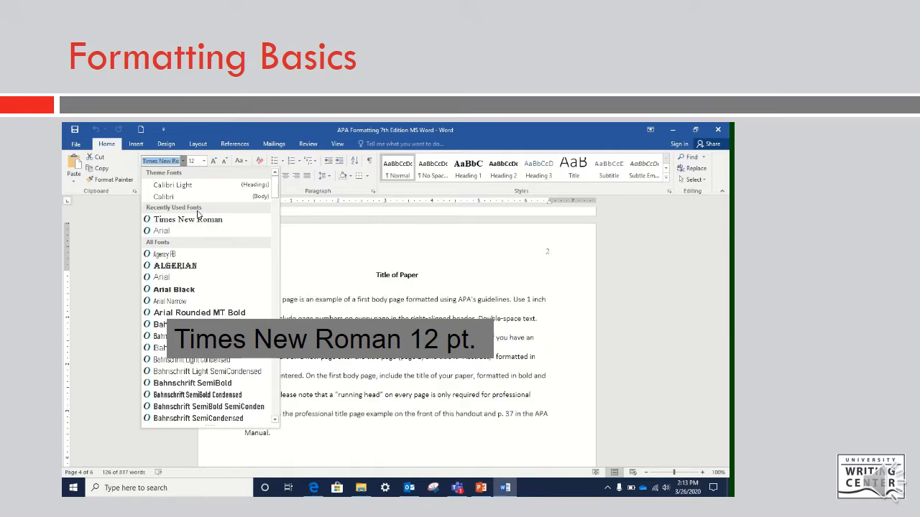
left_click(205, 162)
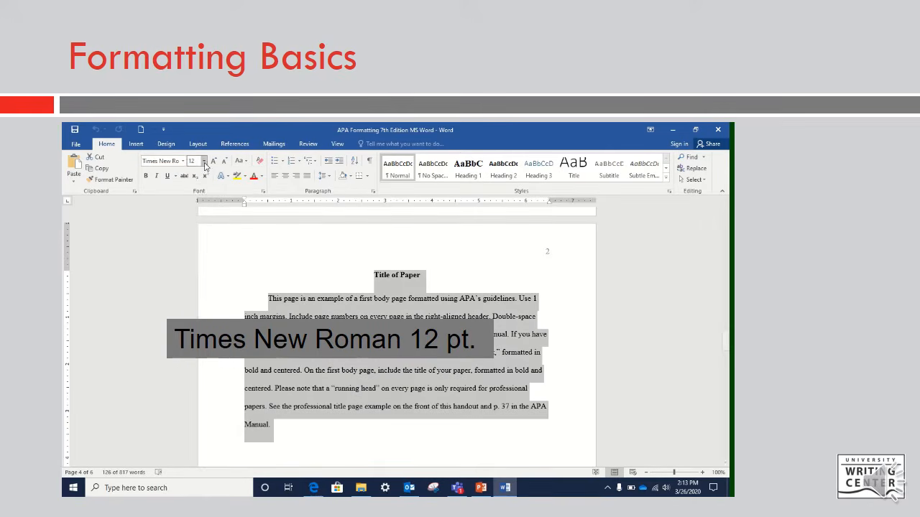
left_click(204, 163)
left_click(193, 210)
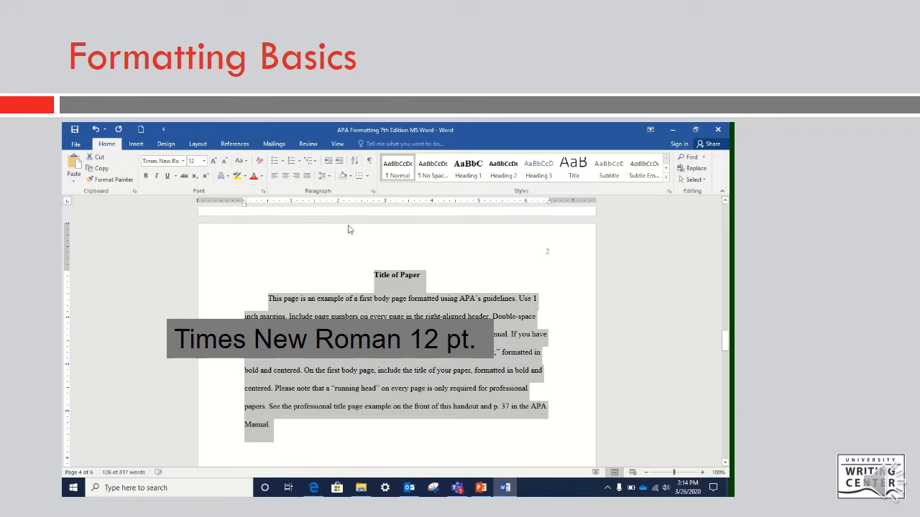
- Set the line spacing of the selected title and body paragraph to Double
left_click(373, 191)
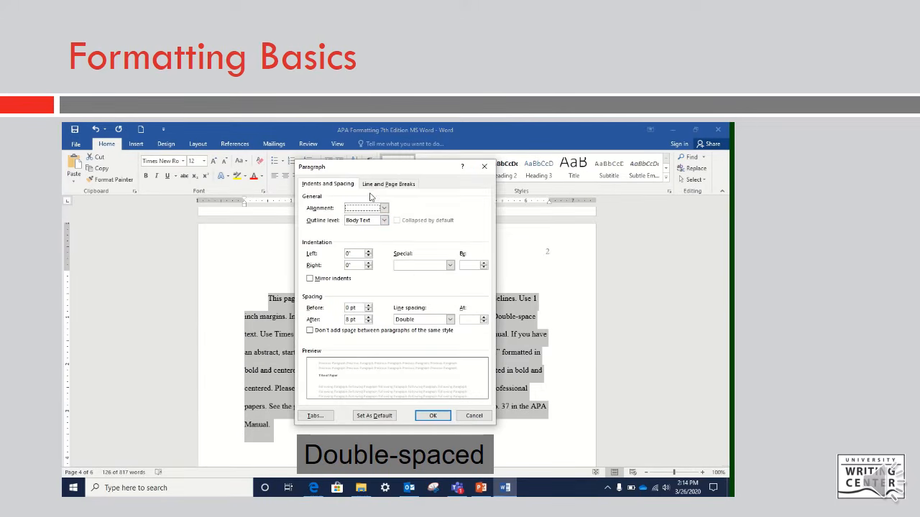
left_click(450, 319)
left_click(437, 341)
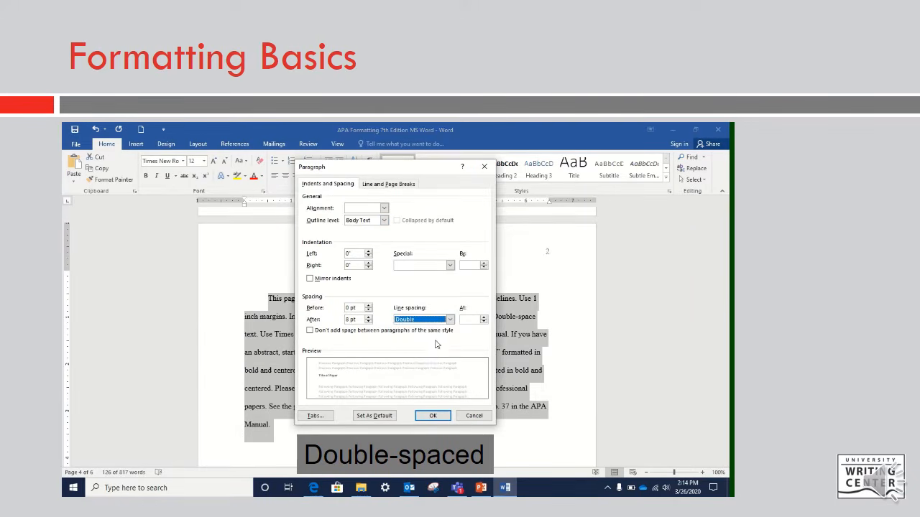
left_click(440, 416)
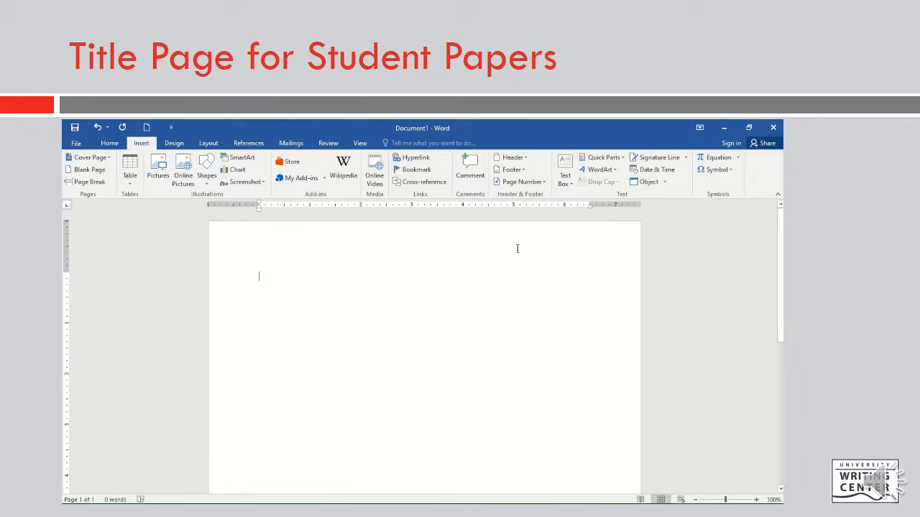
- Insert a right-aligned page number in the header of the blank student title page, using the Plain Number 3 style
left_click(522, 183)
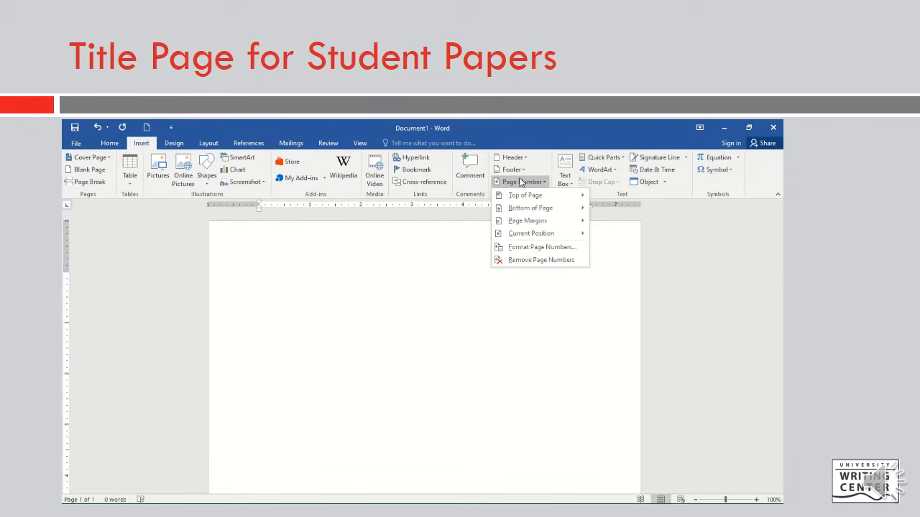
mouse_move(522, 198)
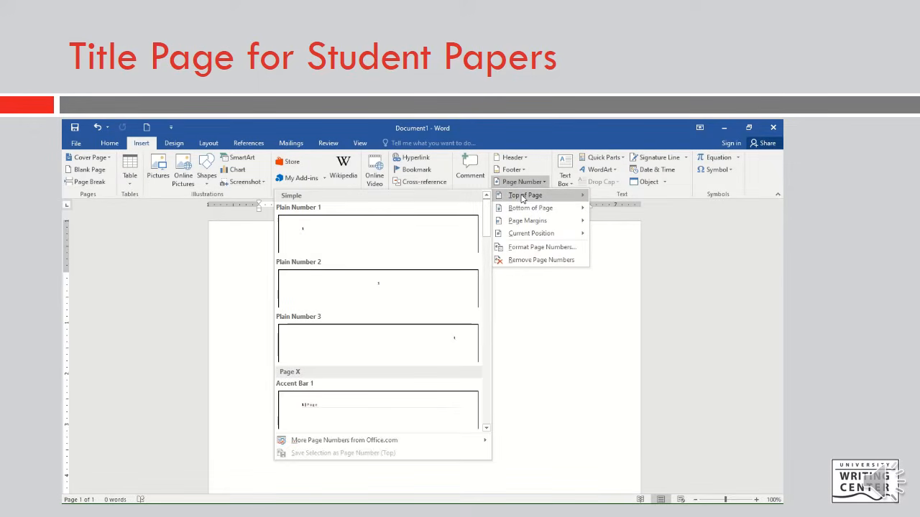
left_click(467, 348)
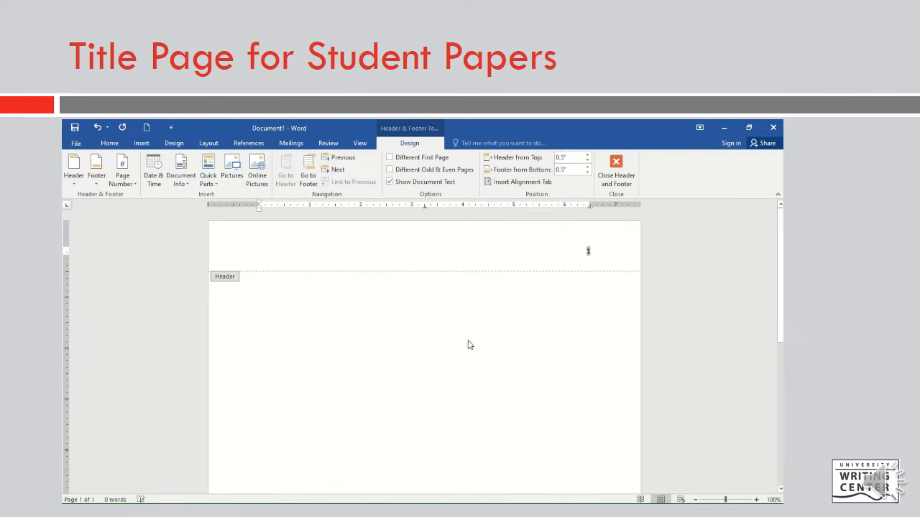
- Format the header page number in Times New Roman 12 pt and return to the document body
left_click(601, 252)
left_click(109, 143)
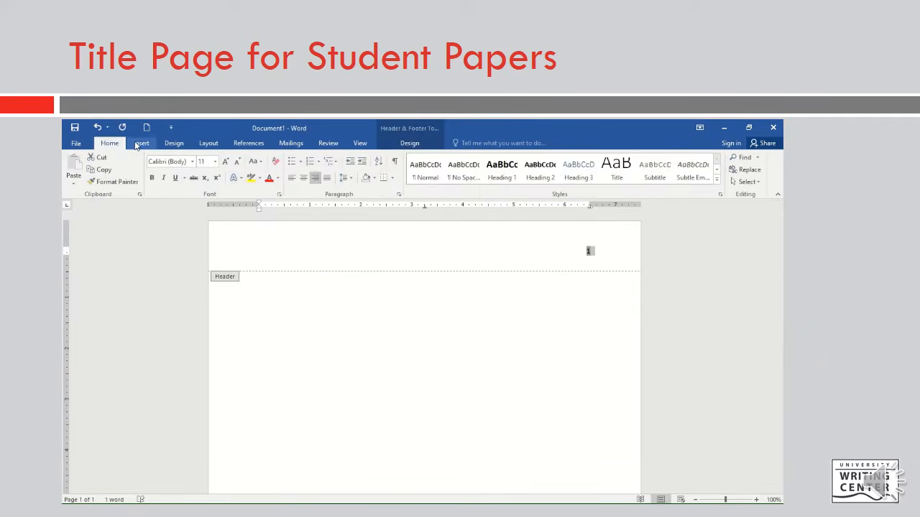
left_click(170, 162)
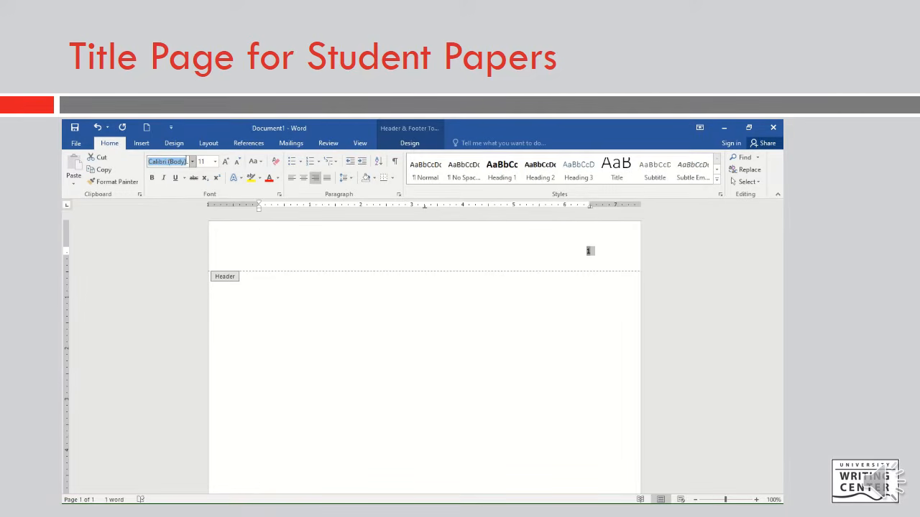
left_click(192, 164)
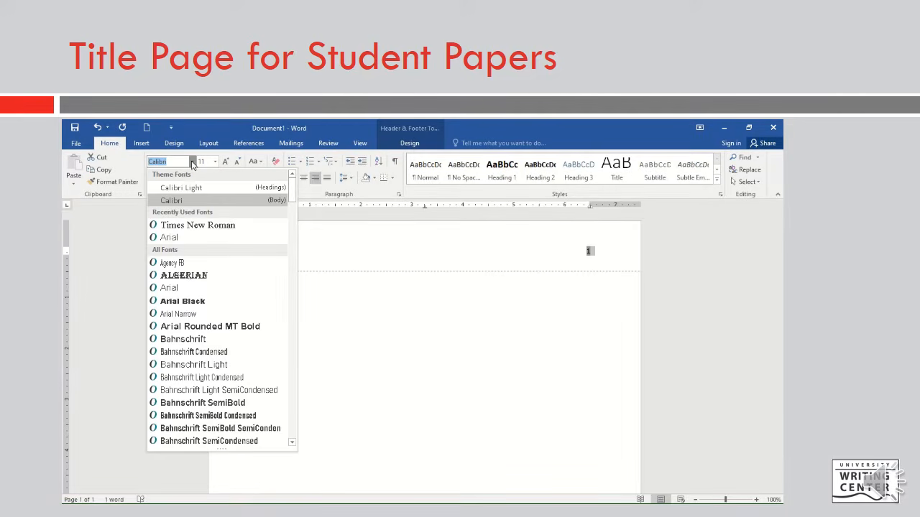
left_click(207, 228)
left_click(208, 161)
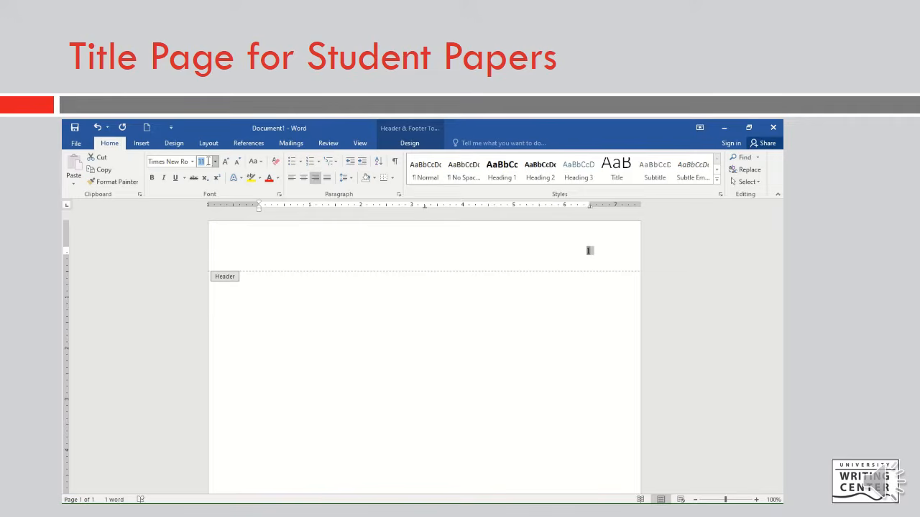
type("12")
key("Return")
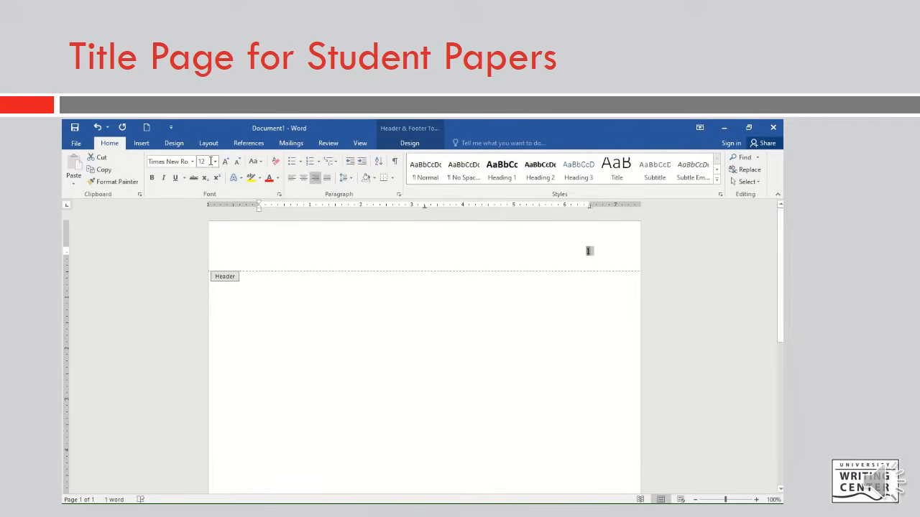
double_click(374, 322)
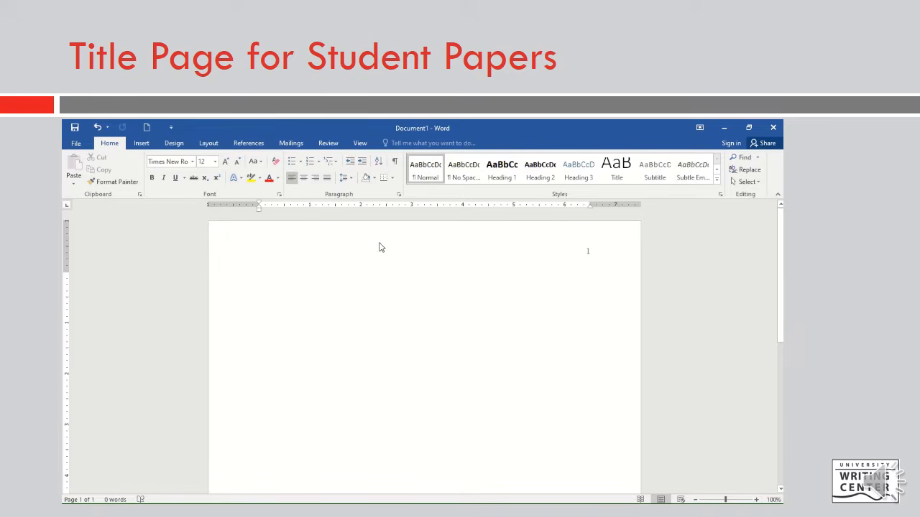
- Leave four blank lines at the start of the page, then add the centered title "Title of Paper" in bold
key("Return")
key("Return")
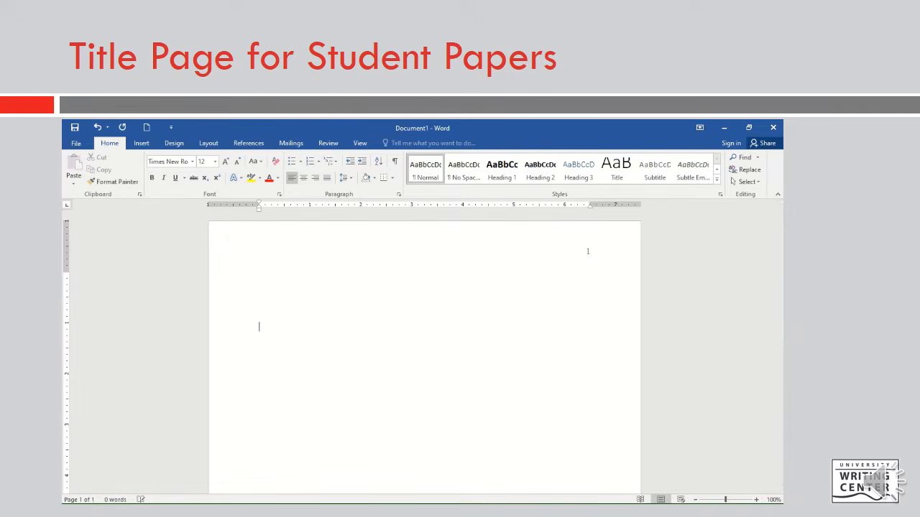
key("Return")
left_click(304, 178)
type("Tilte")
key("BackSpace")
key("BackSpace")
key("BackSpace")
key("BackSpace")
type("tle of Paper")
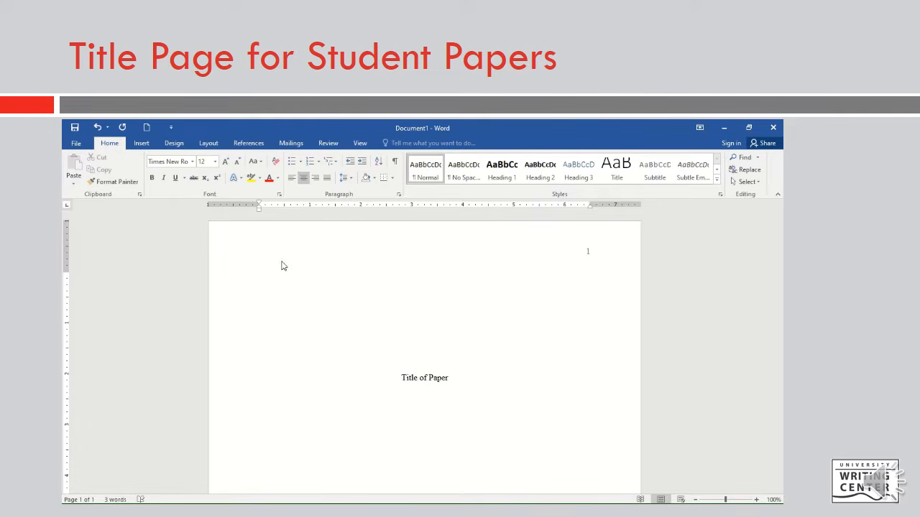
left_click_drag(462, 379, 400, 386)
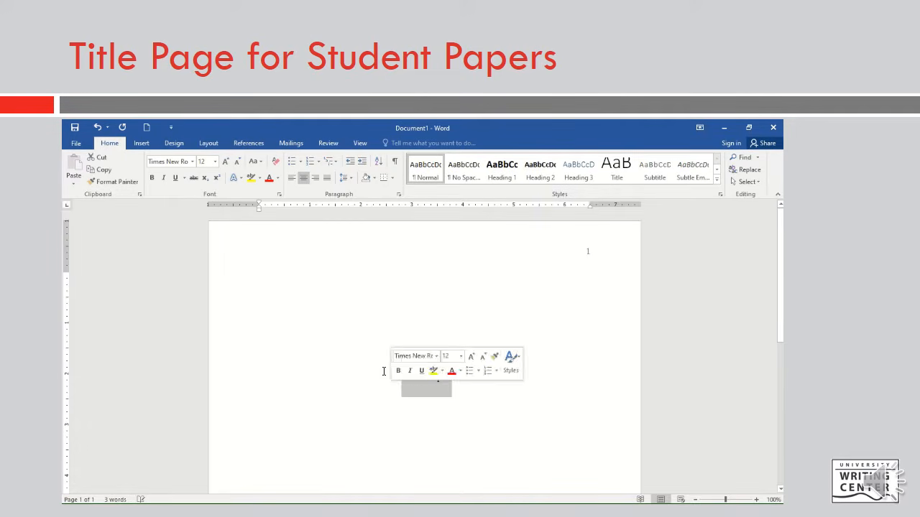
left_click(152, 177)
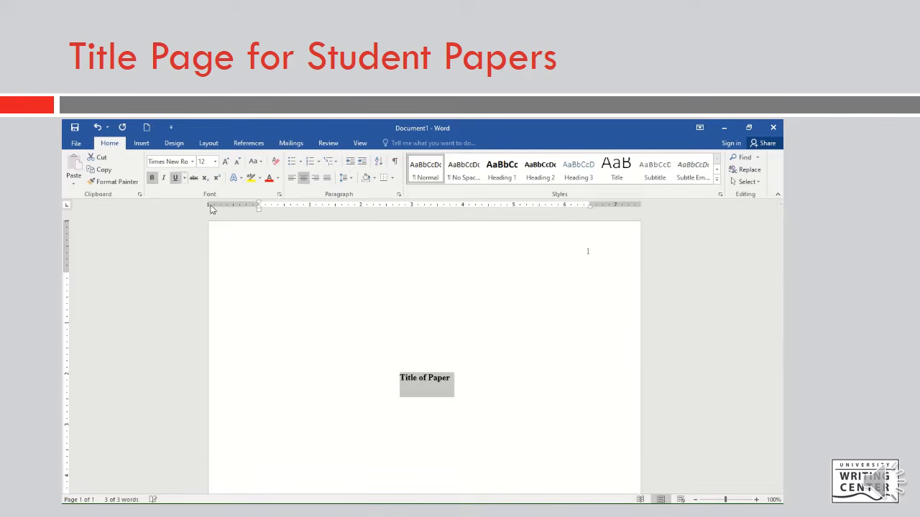
- Add the author line "Your Name" two lines below the title, without bold formatting
left_click(467, 382)
key("Return")
key("Return")
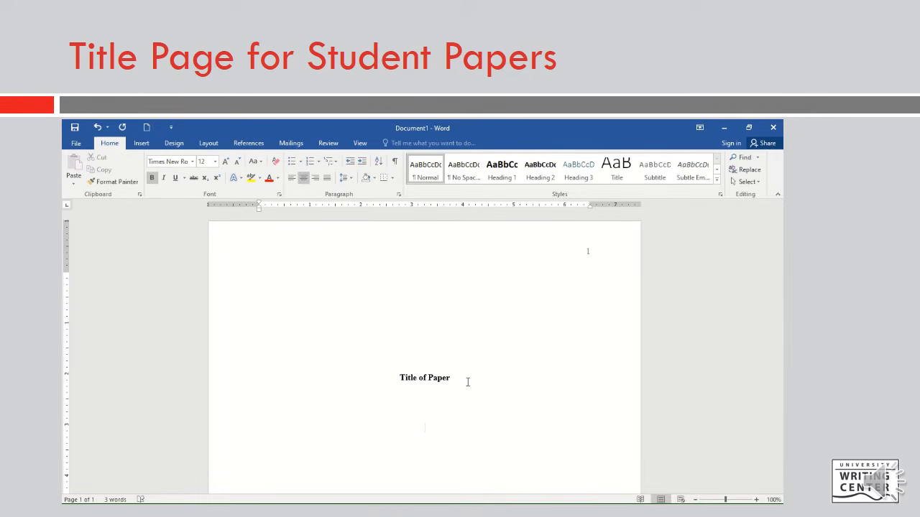
type("Your Name")
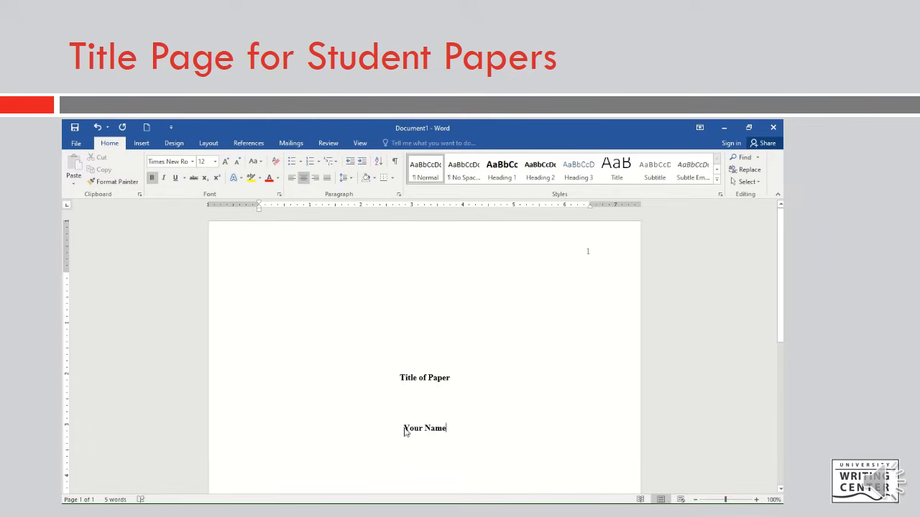
left_click_drag(405, 432, 485, 431)
left_click(152, 177)
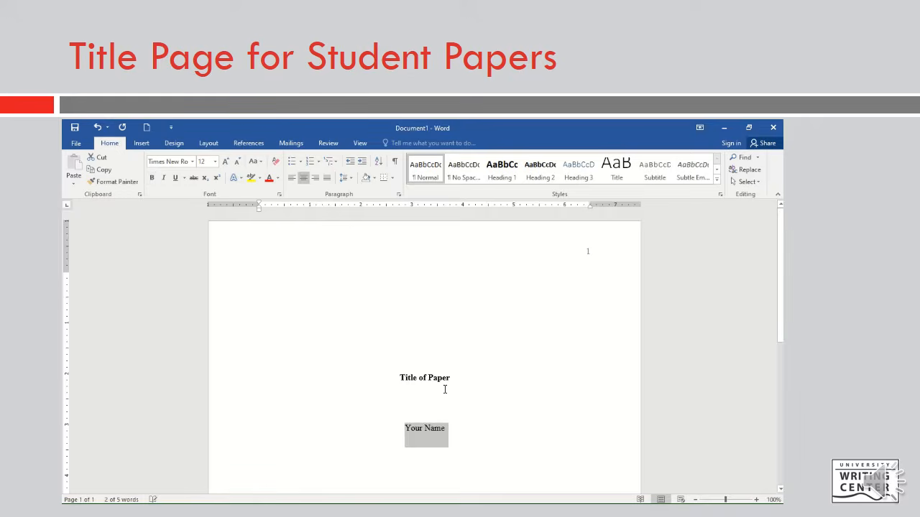
- Add a line for the department and institution directly below the author line, starting with "Your Department and"
left_click(467, 429)
key("Return")
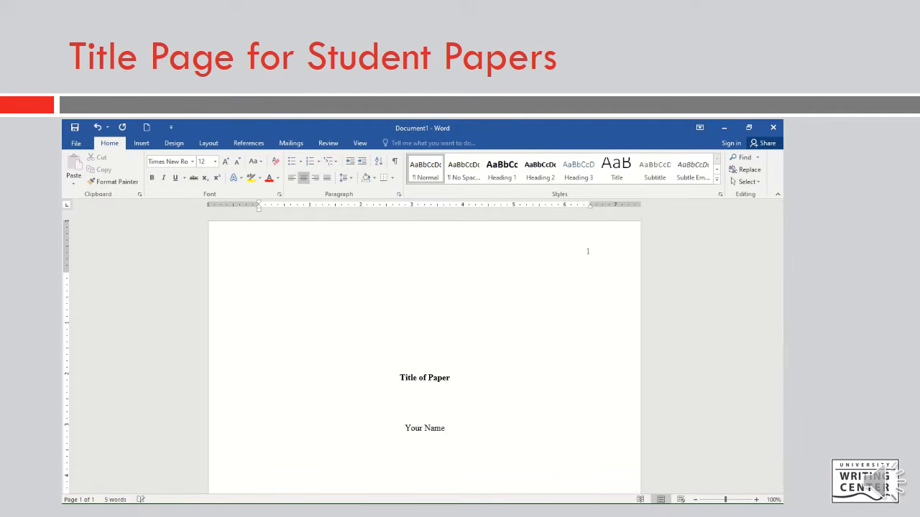
type("Your Department and Insti")
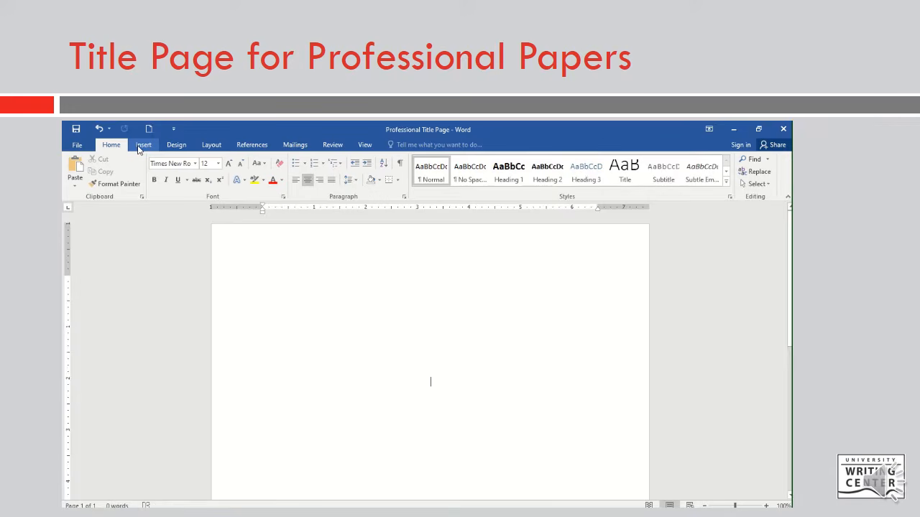
- Insert a Plain Number 3 page number at the top right of the professional title page
left_click(141, 146)
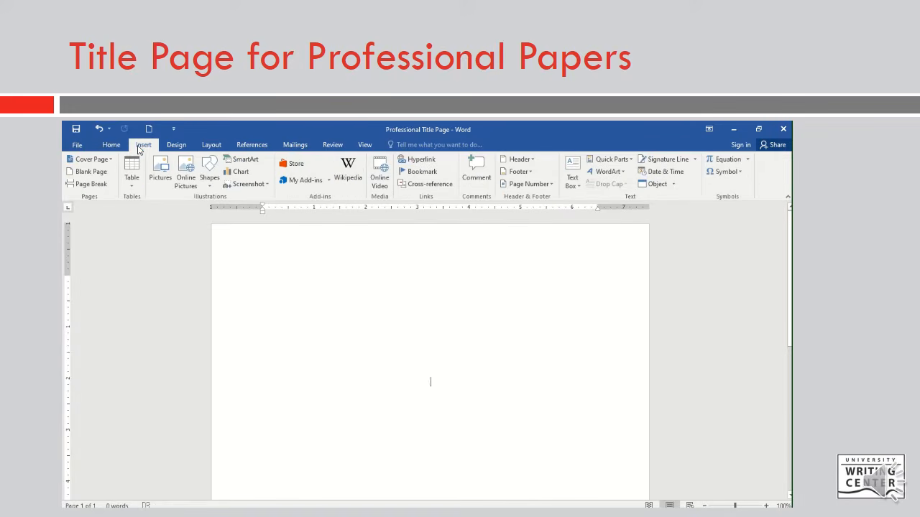
left_click(552, 185)
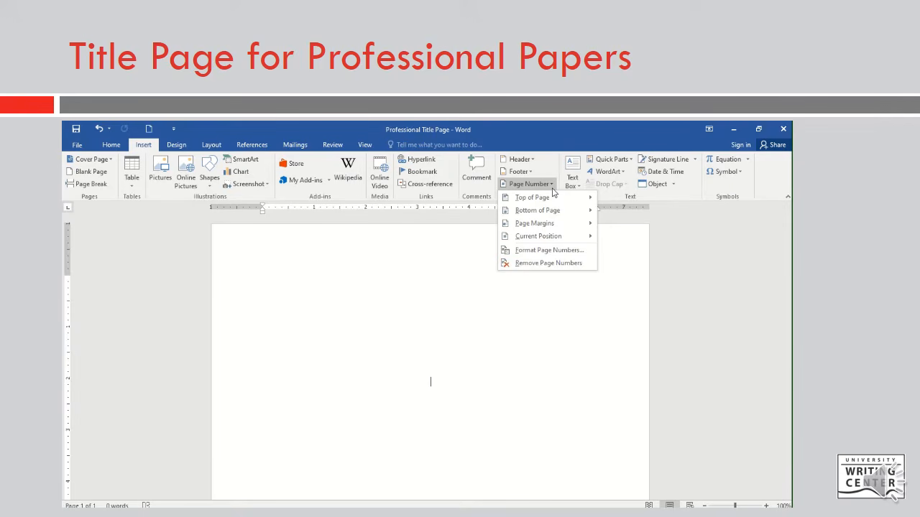
mouse_move(550, 198)
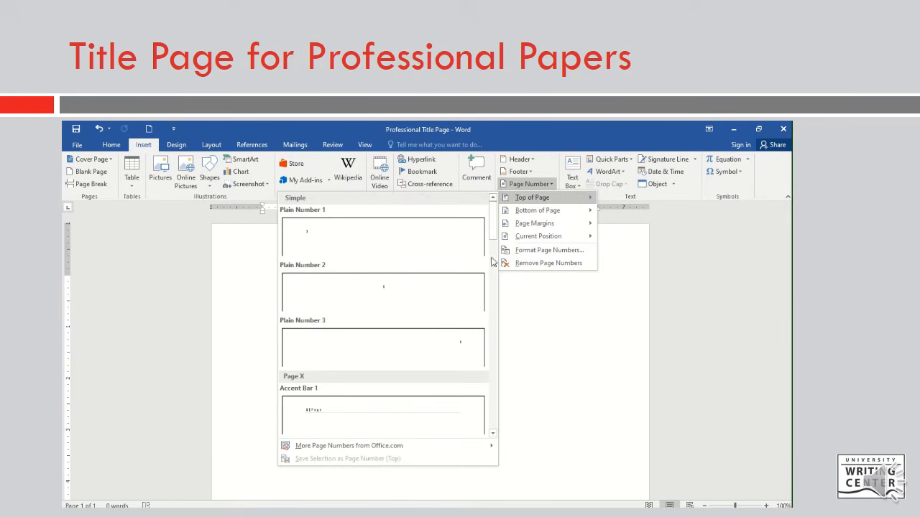
left_click(477, 347)
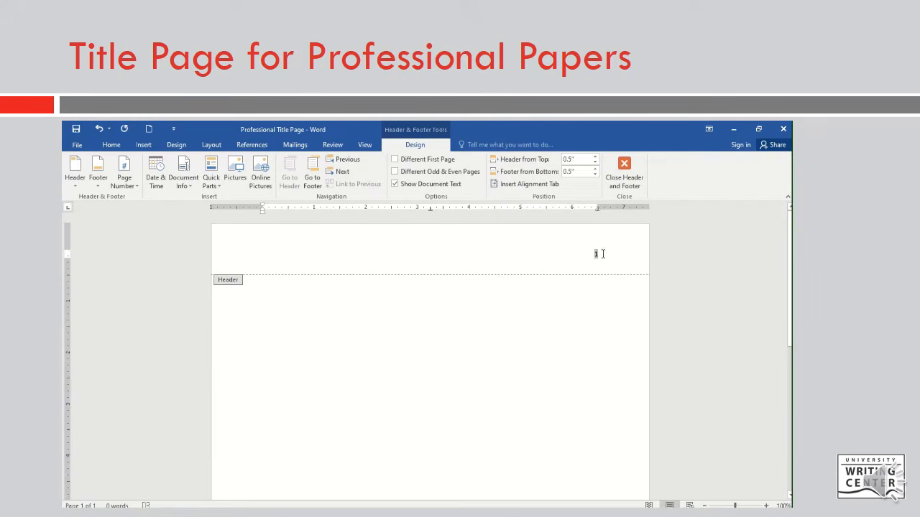
- Format the page number in the header as Times New Roman, 12 pt
double_click(595, 253)
left_click(111, 145)
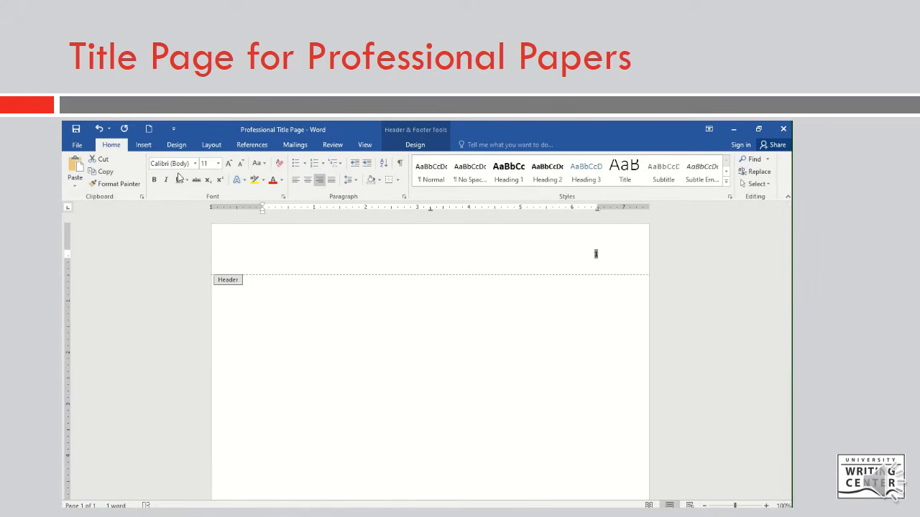
left_click(180, 164)
type("Times New Roman")
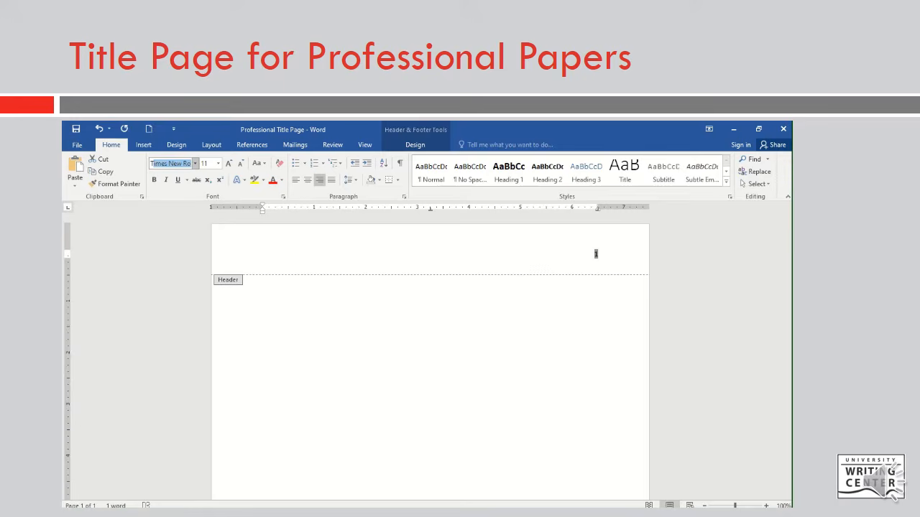
key("Tab")
type("12")
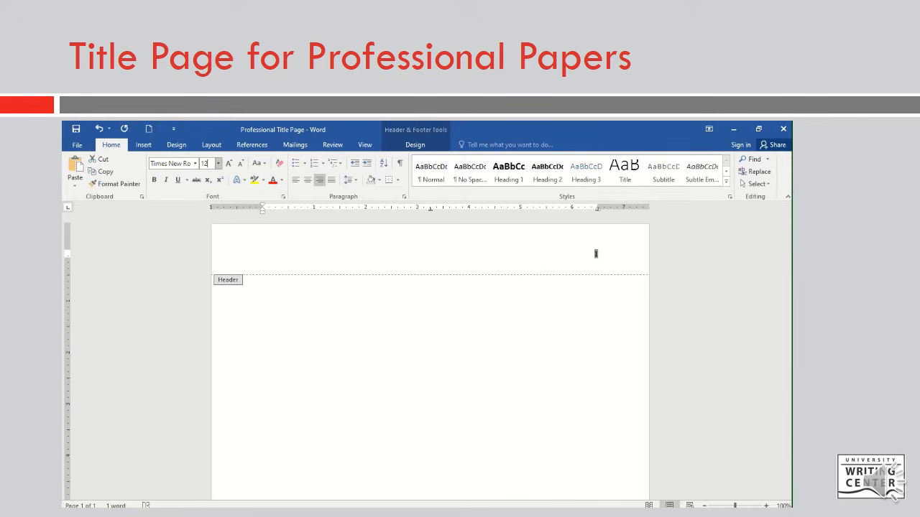
key("Return")
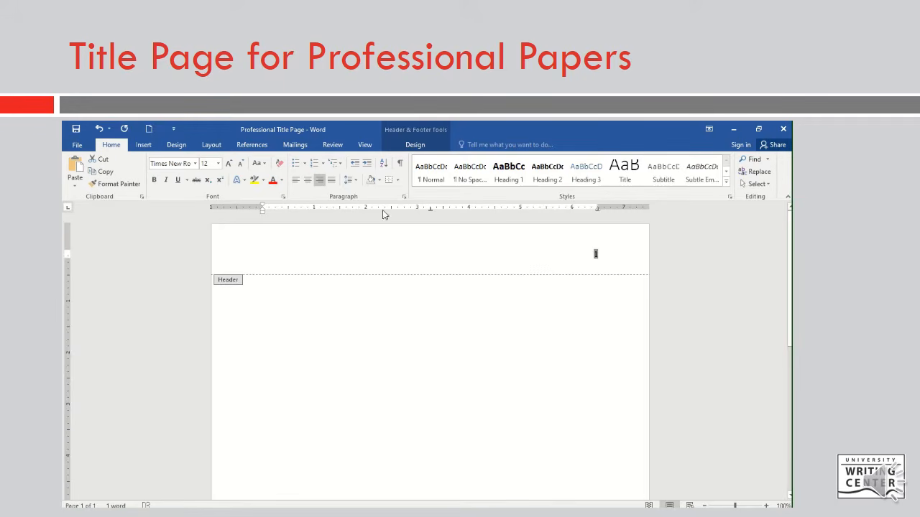
- Add the running head "TITLE OF PAPER" in capitals before the page number in the header
left_click(594, 257)
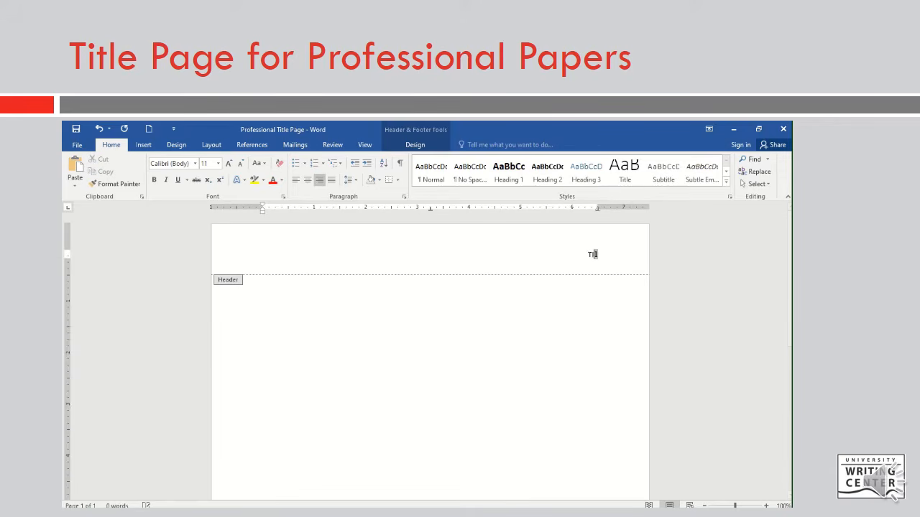
type("TILTE")
key("BackSpace")
key("BackSpace")
key("BackSpace")
key("BackSpace")
key("BackSpace")
type("TITLE OF PAPER")
- Set the whole header line, running head and page number, to Times New Roman, 12 pt
left_click_drag(607, 254, 522, 254)
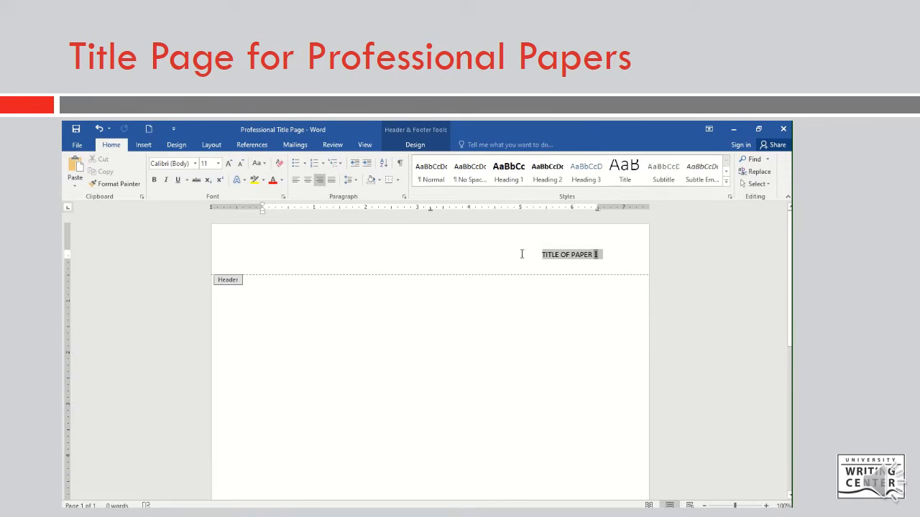
left_click(180, 162)
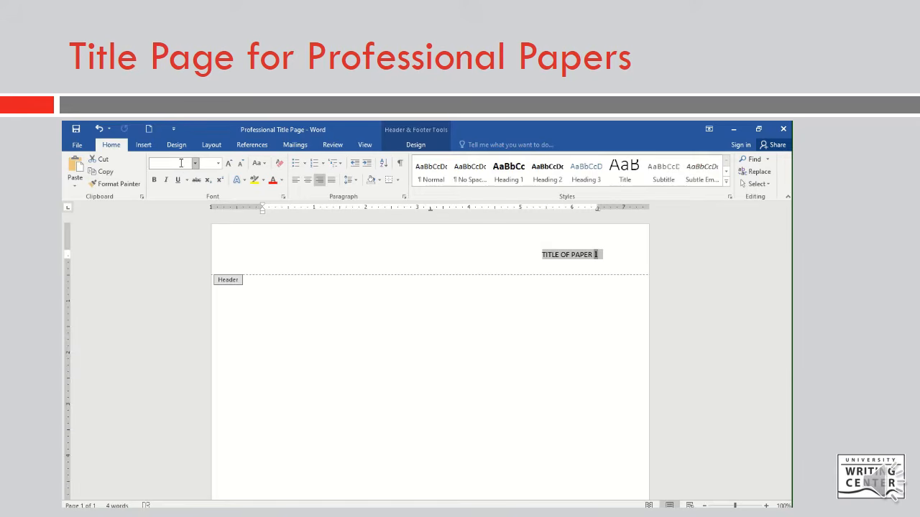
type("Times")
key("Return")
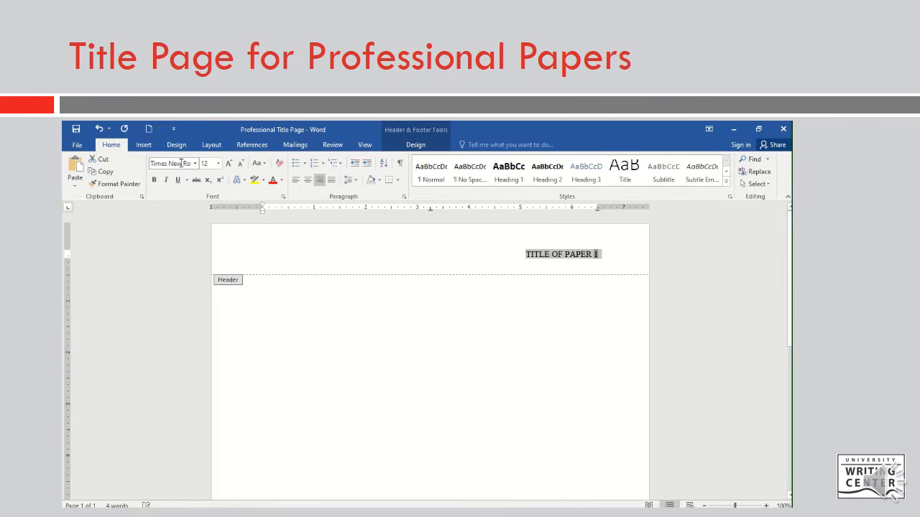
- Place the running head at the left margin with the page number at the right margin, and return to the page body
left_click(591, 255)
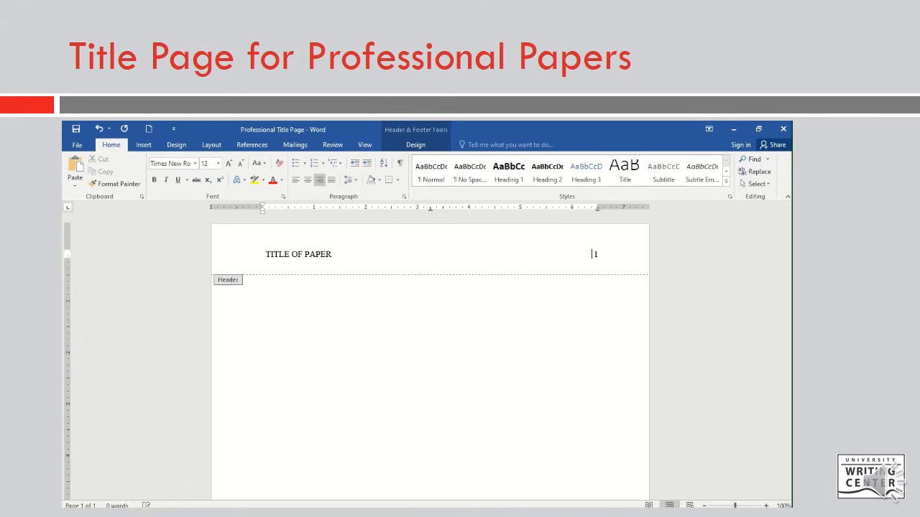
key("BackSpace")
double_click(586, 303)
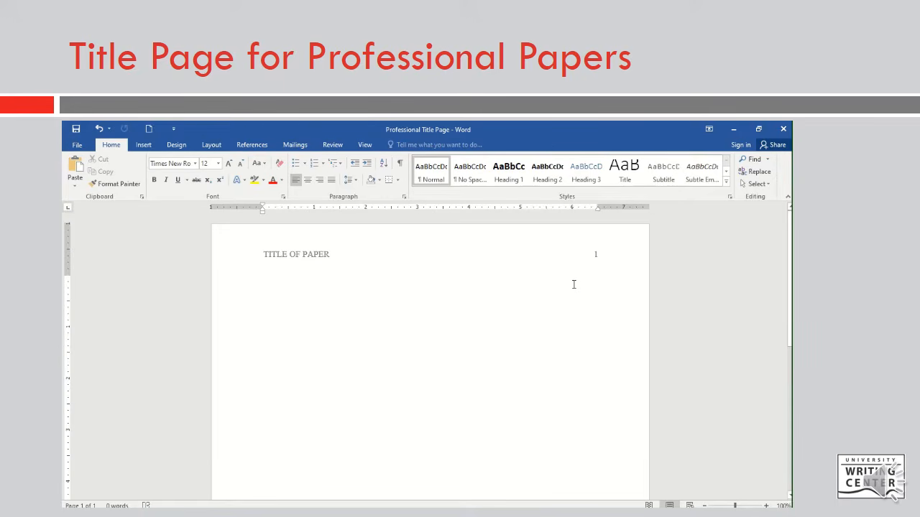
- Leave three blank lines at the start of the page body and add the centered bold title "Title of Paper"
key("Return")
key("Return")
key("Return")
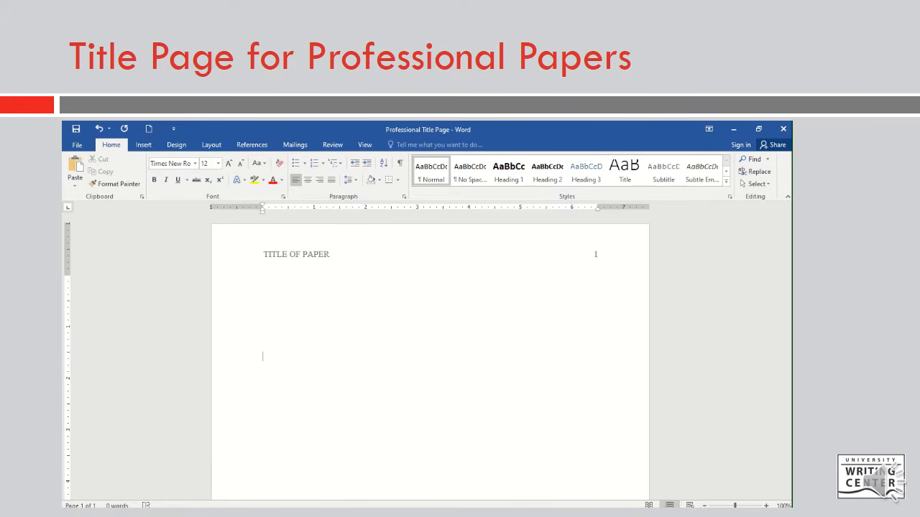
left_click(307, 181)
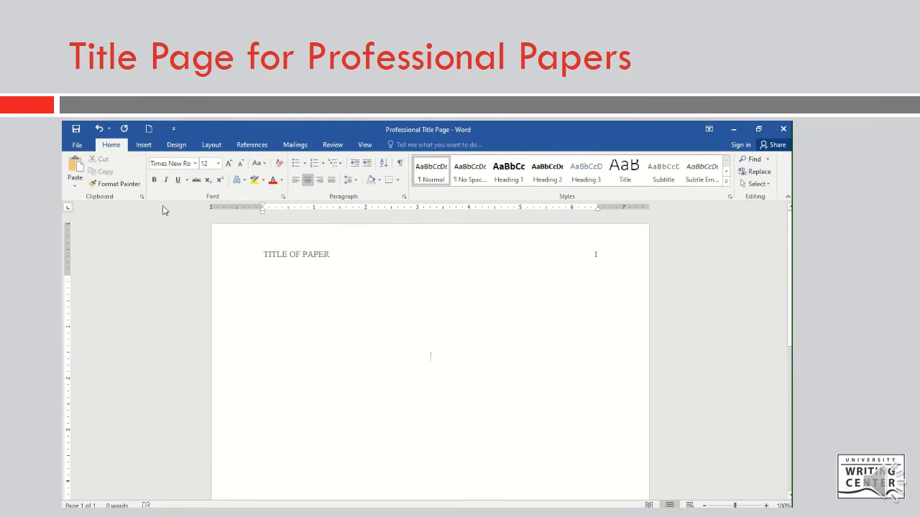
left_click(156, 183)
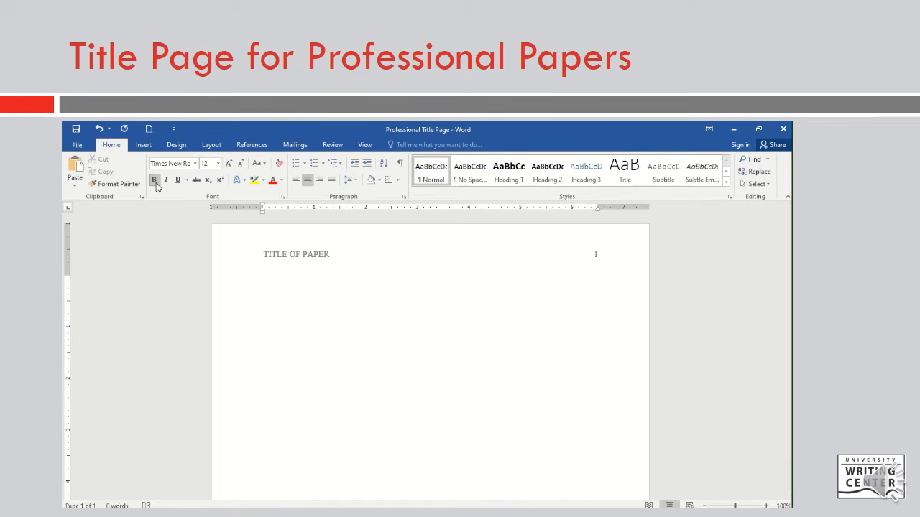
type("Title of paper")
key("BackSpace")
key("BackSpace")
key("BackSpace")
key("BackSpace")
key("BackSpace")
type("Paper")
- Add the author line "Your Name" without bold, leaving one blank line below the title
key("Return")
left_click(155, 181)
type("Your ")
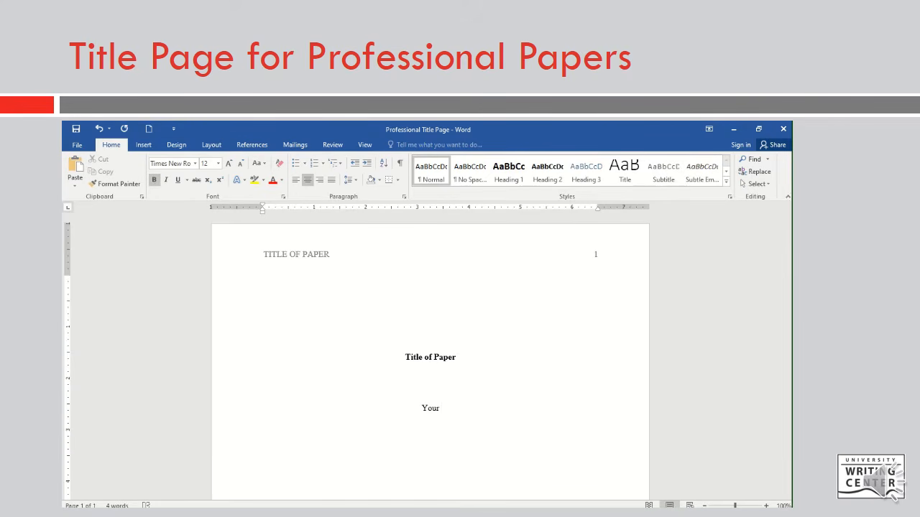
type("Name ")
- Add the affiliation line "Your Department and Institution Name" directly below the author line
type("Your D")
type("epartment ")
type("and Institu")
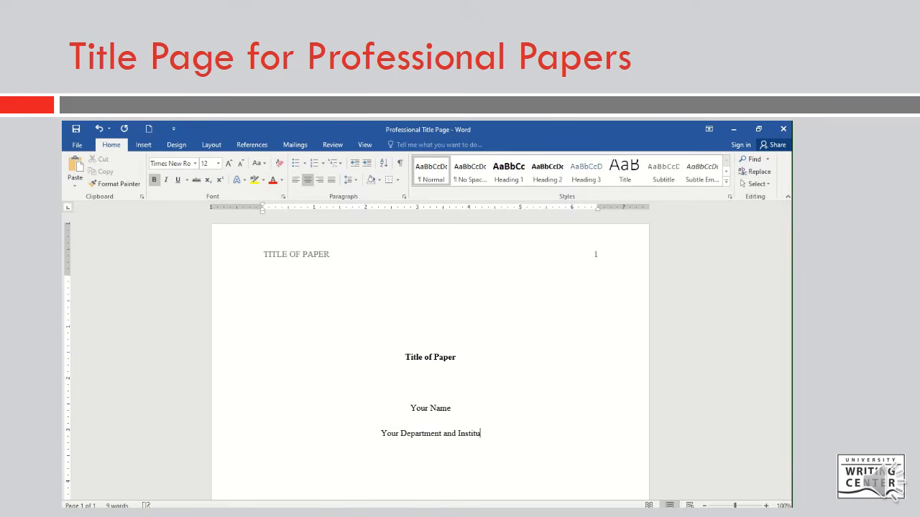
type("tion Name")
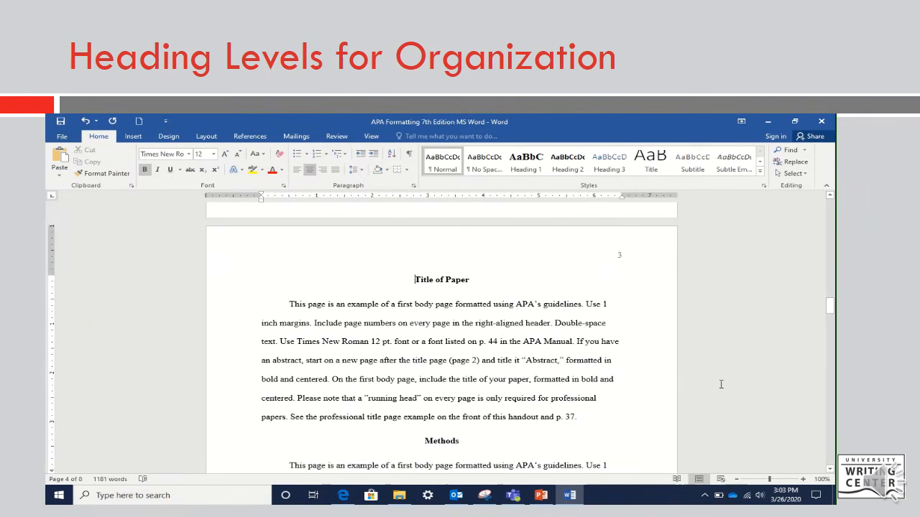
- Review how the main section headings, from the paper title through Methods, Results and Conclusion, are formatted in the sample paper
scroll(722, 384, "down", 2)
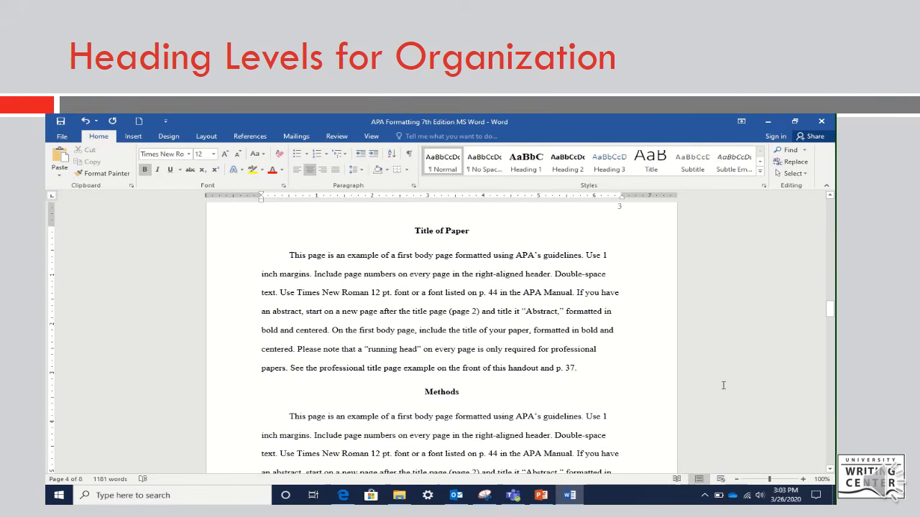
scroll(723, 385, "down", 3)
scroll(725, 393, "down", 1)
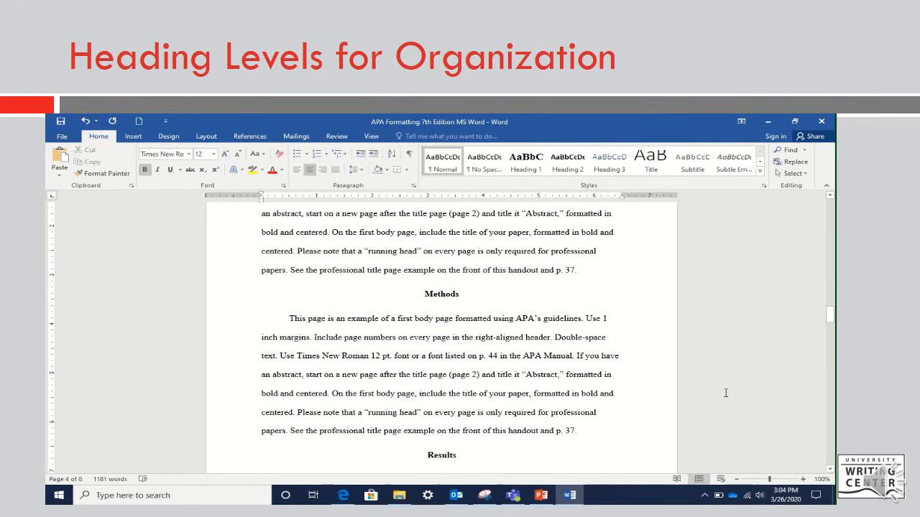
scroll(725, 393, "down", 2)
scroll(725, 393, "down", 5)
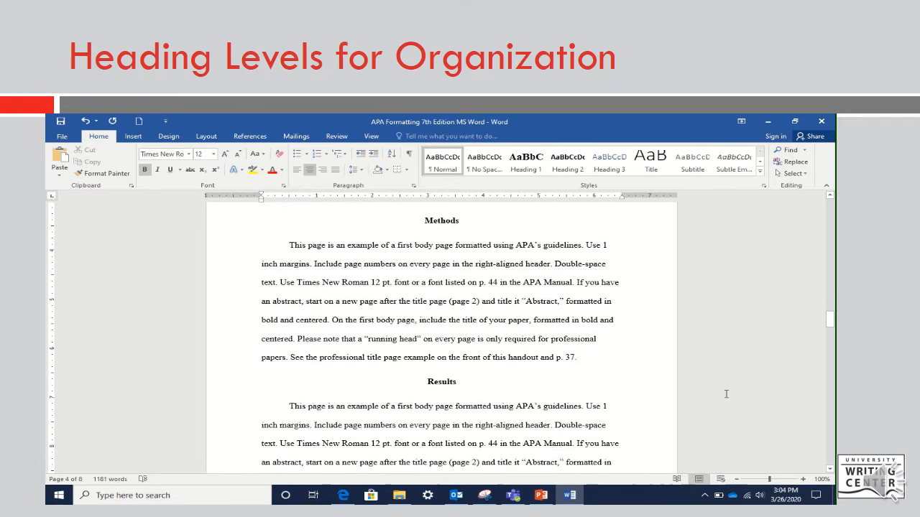
scroll(726, 393, "down", 7)
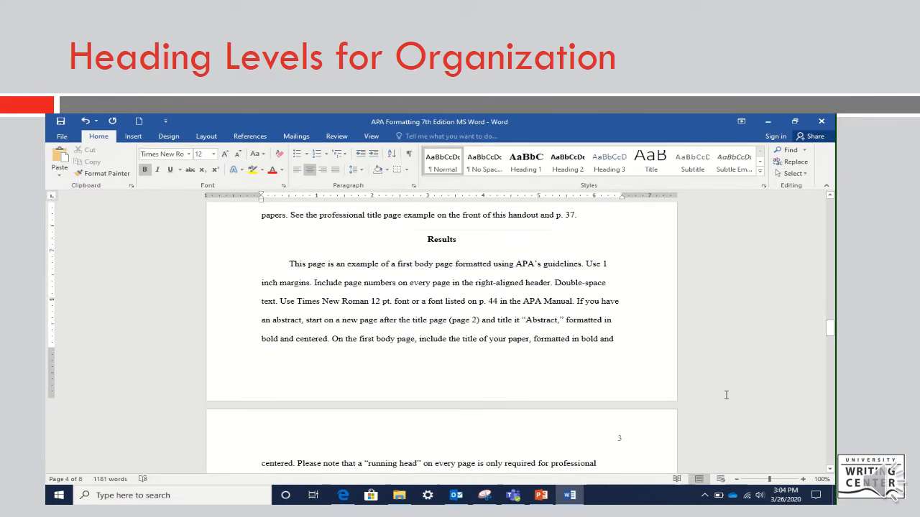
scroll(726, 394, "down", 5)
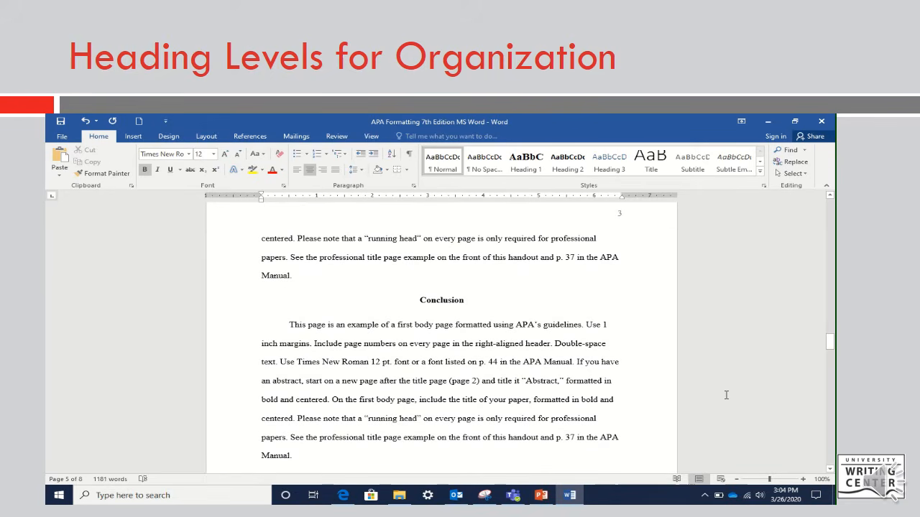
scroll(726, 395, "up", 20)
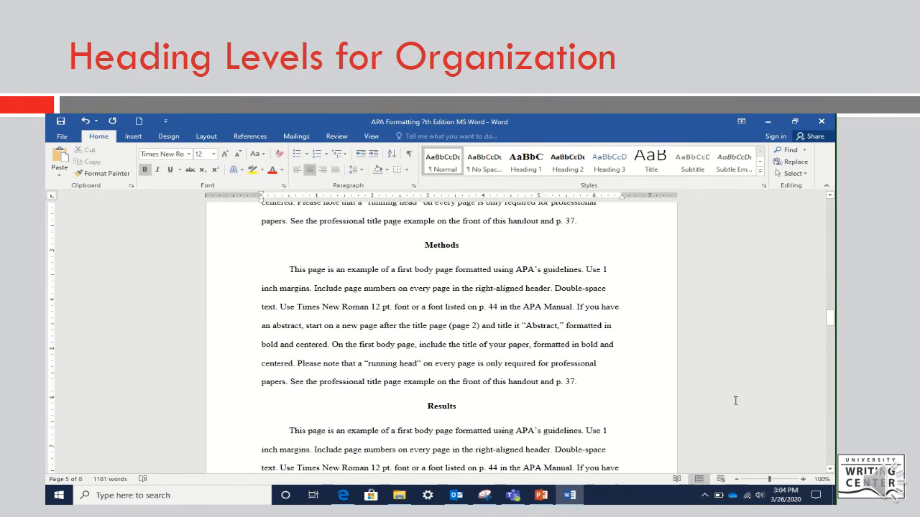
scroll(735, 401, "up", 1)
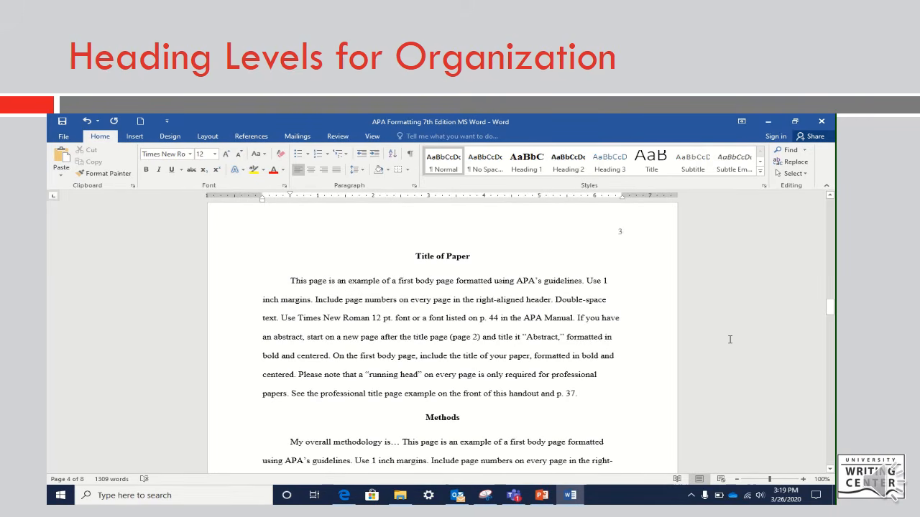
- Examine how the Methods section is organized with the subheadings Research Site, Participants and Participant Recruitment
scroll(729, 339, "down", 3)
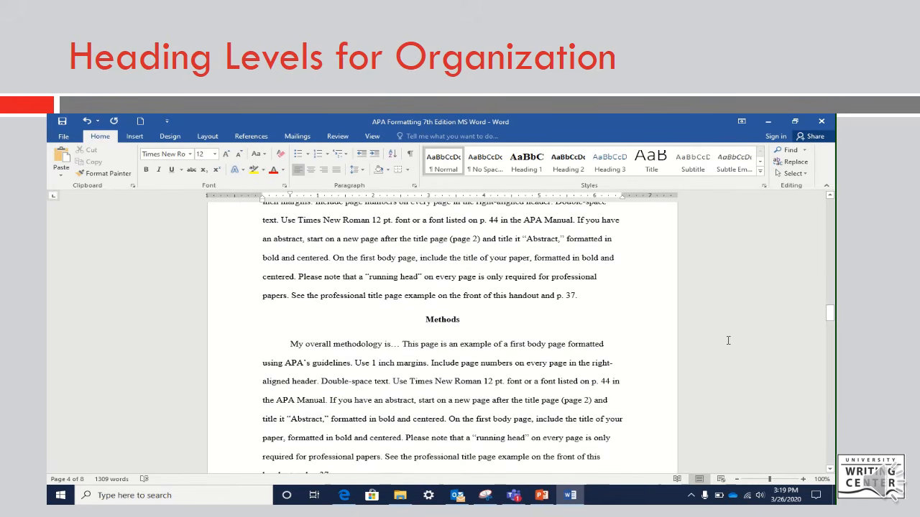
scroll(728, 341, "down", 3)
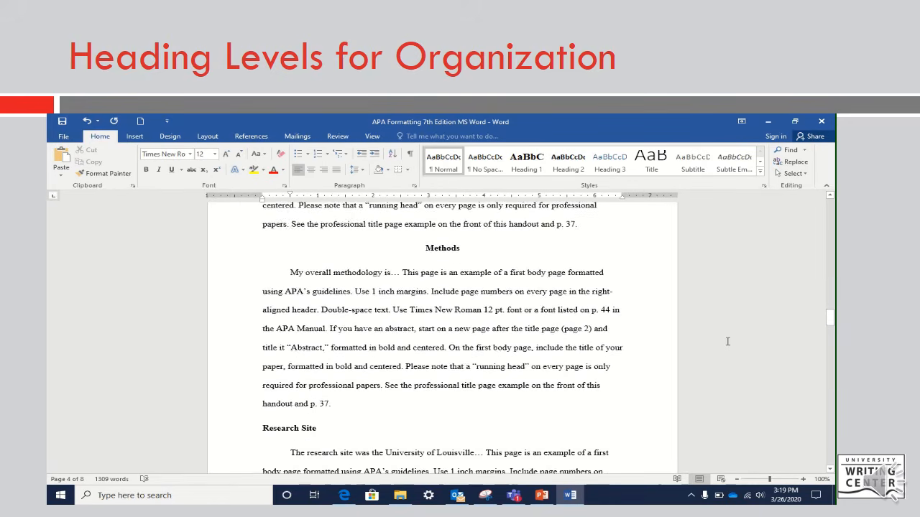
scroll(728, 341, "down", 1)
scroll(727, 343, "down", 1)
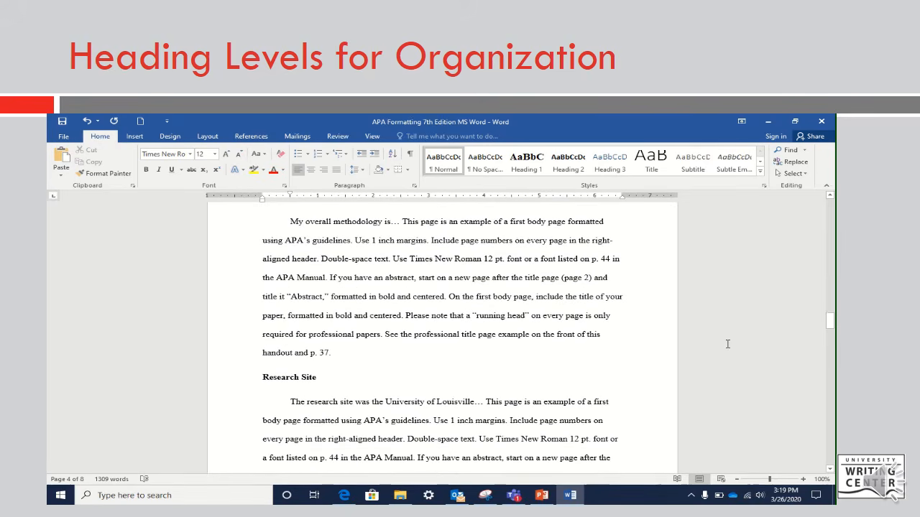
scroll(728, 345, "down", 1)
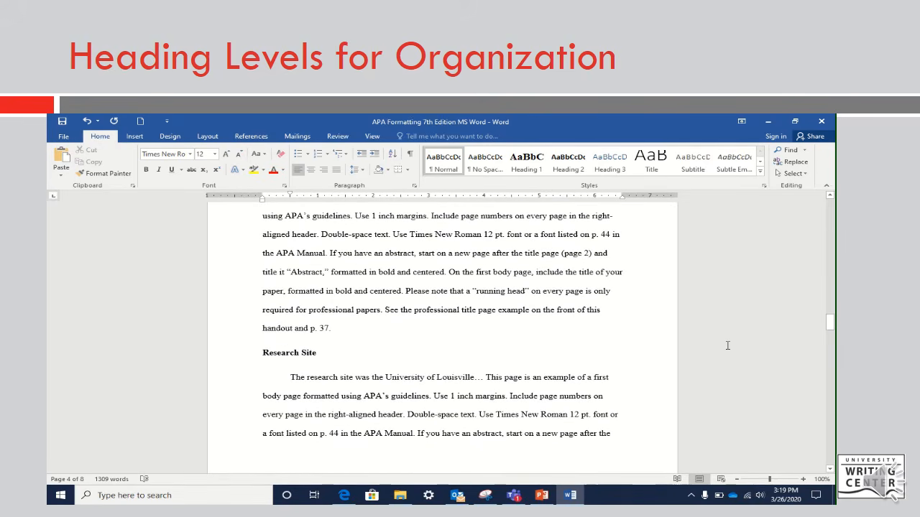
scroll(727, 347, "down", 1)
scroll(727, 347, "down", 3)
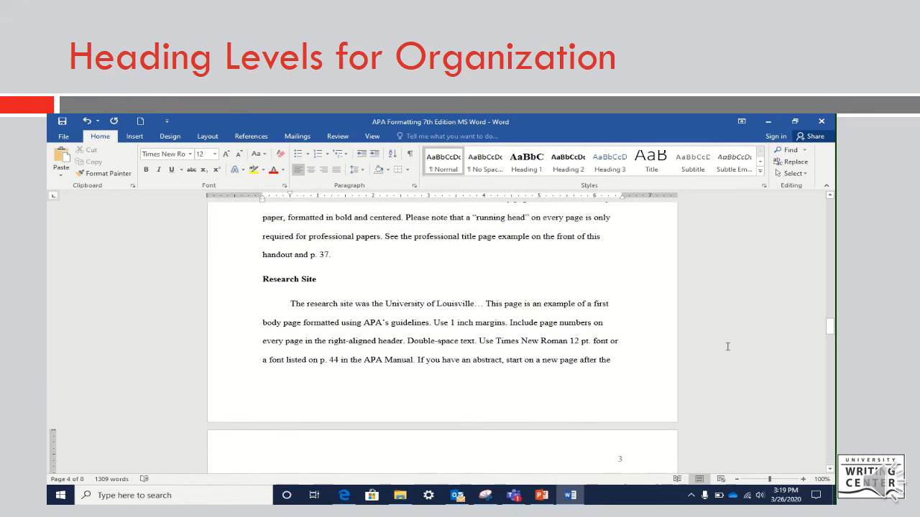
scroll(727, 347, "down", 4)
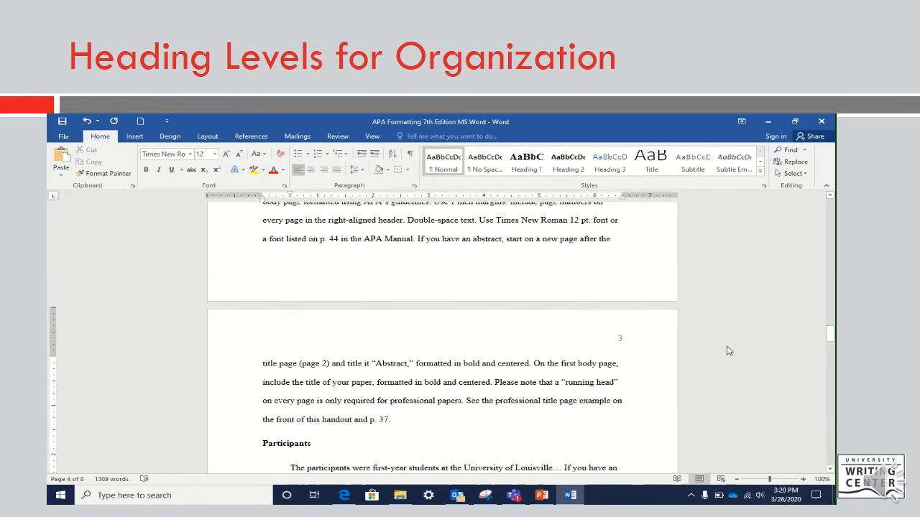
scroll(728, 348, "down", 1)
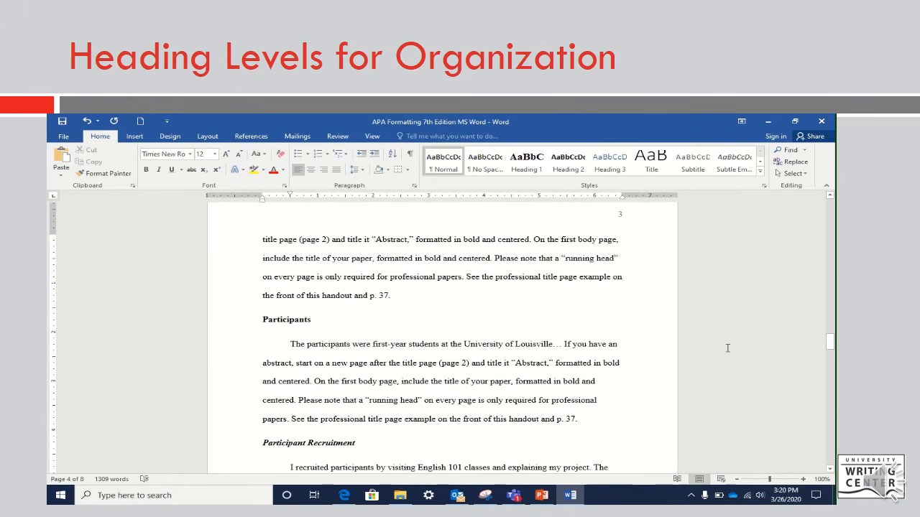
scroll(727, 347, "down", 3)
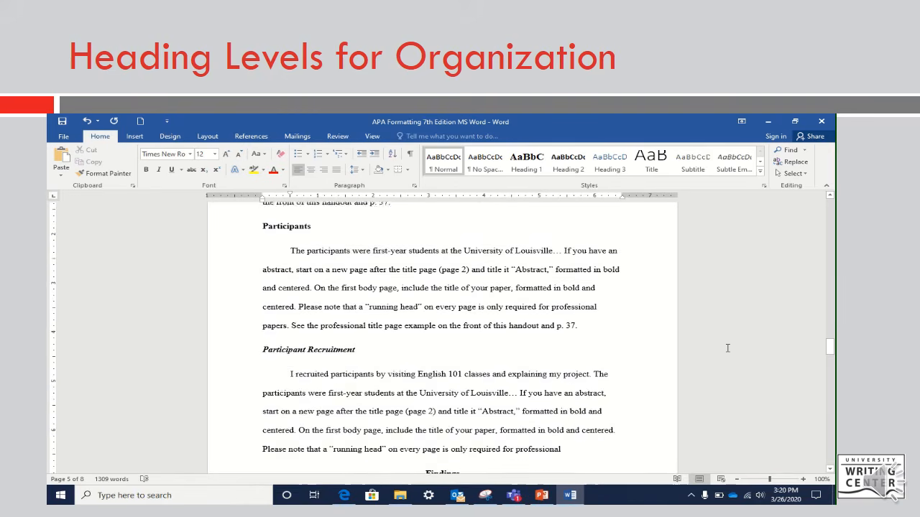
scroll(725, 348, "down", 5)
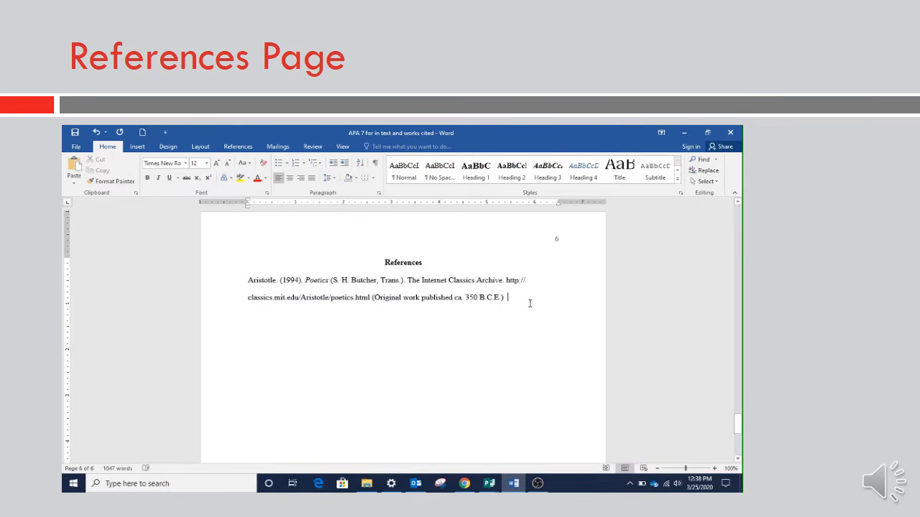
- Apply a hanging indent to the Aristotle entry on the References page
left_click_drag(525, 301, 239, 286)
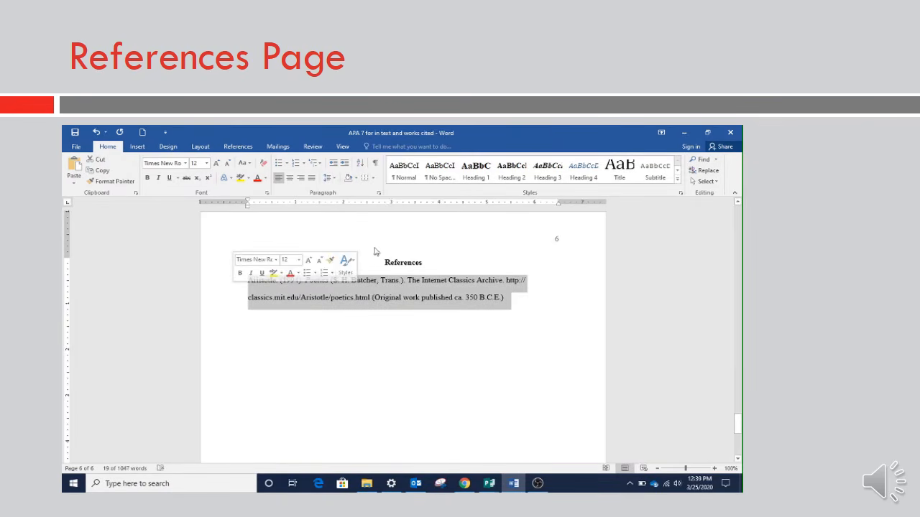
left_click(378, 193)
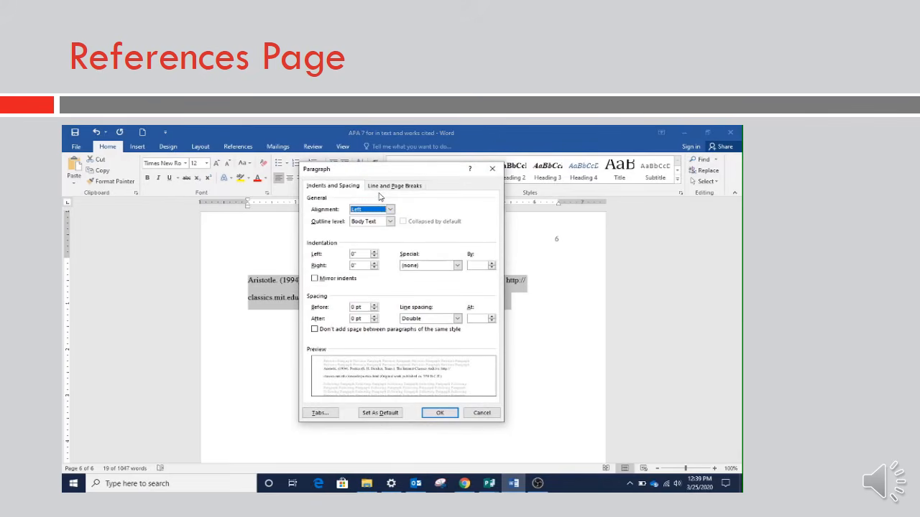
left_click(457, 265)
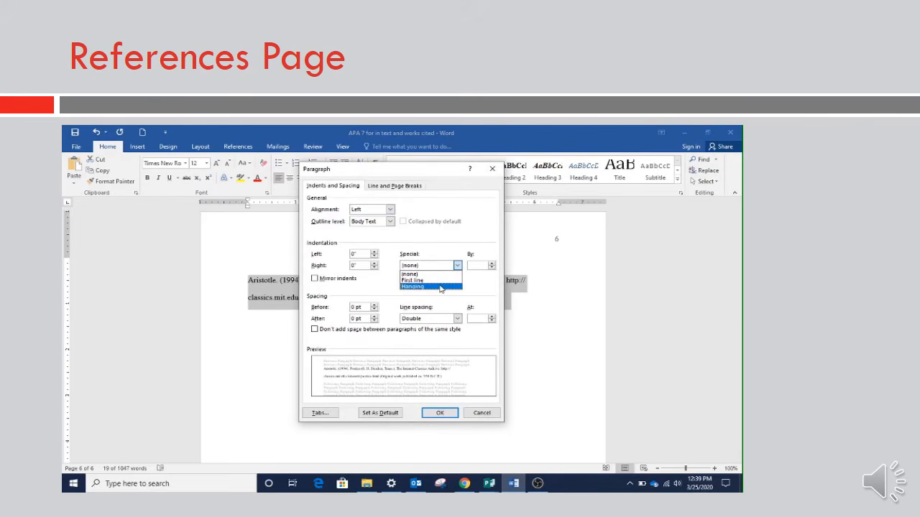
left_click(439, 286)
left_click(434, 412)
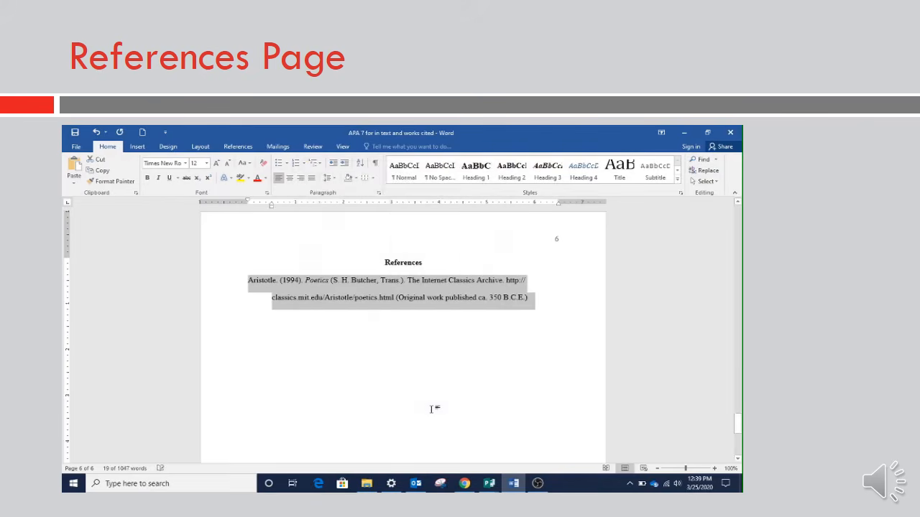